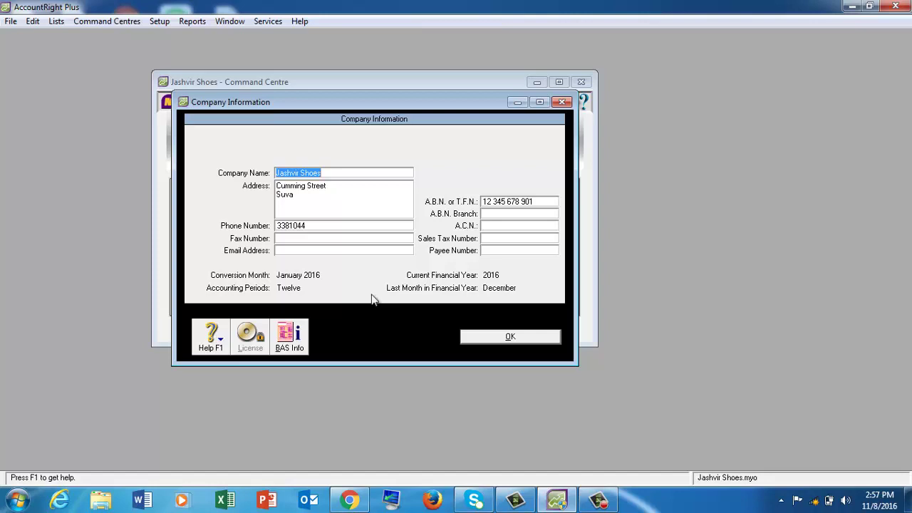
- Close the company information and review the Value Added Tax code's details in the tax code list
left_click(374, 226)
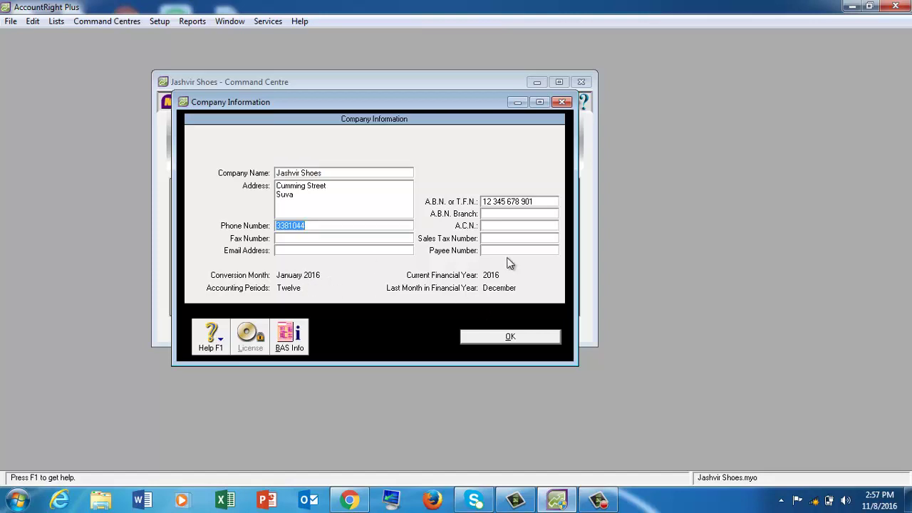
left_click(518, 337)
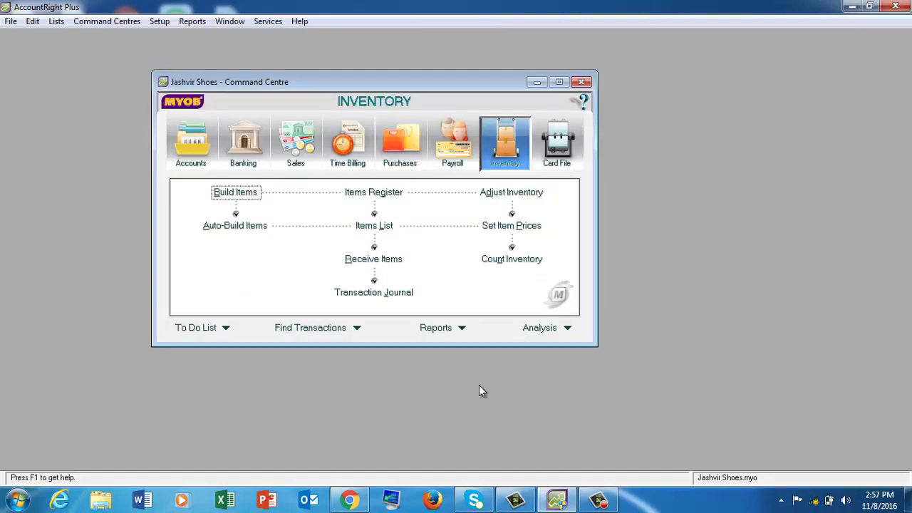
left_click(56, 21)
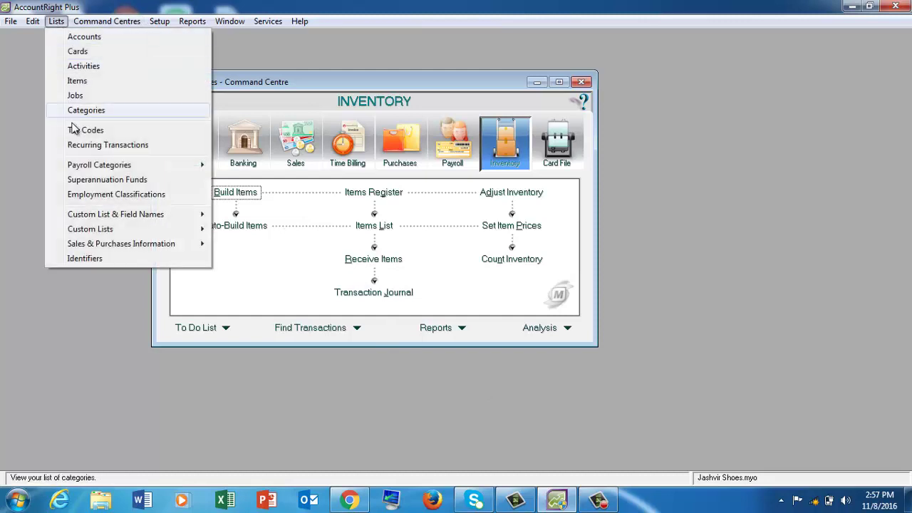
left_click(80, 134)
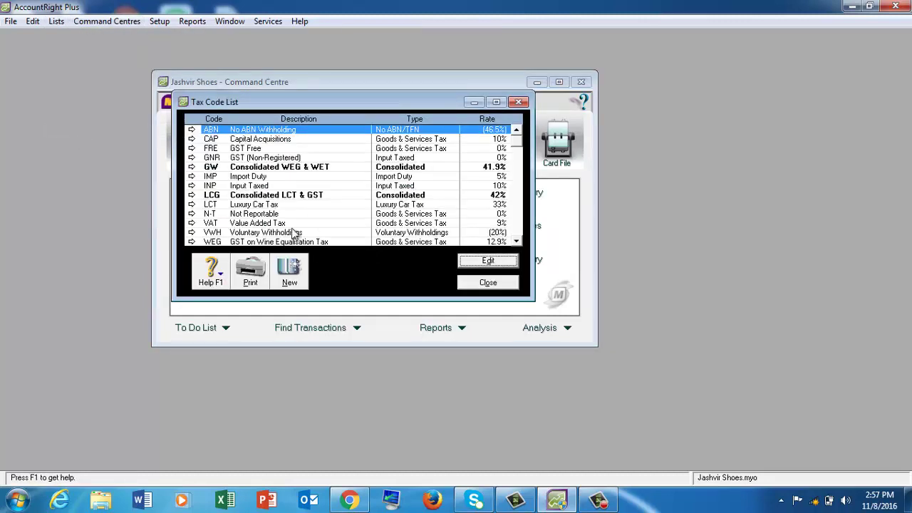
double_click(269, 226)
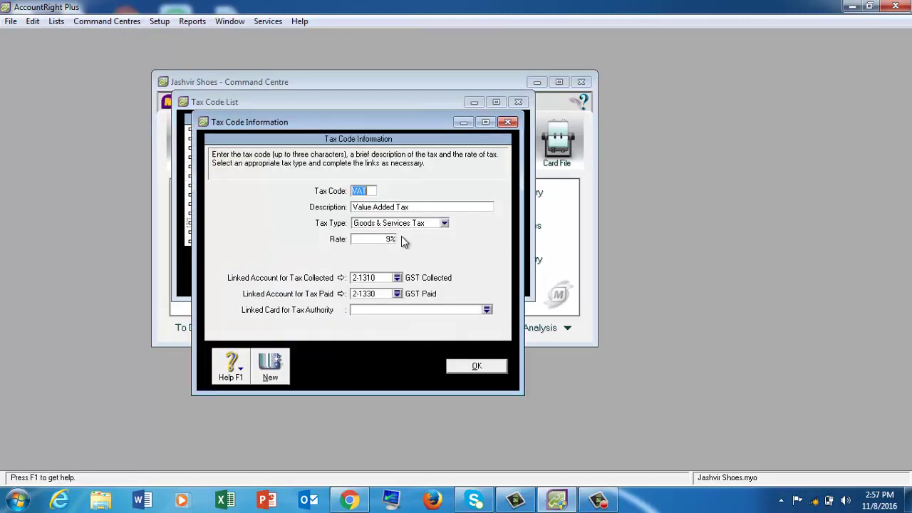
left_click(475, 367)
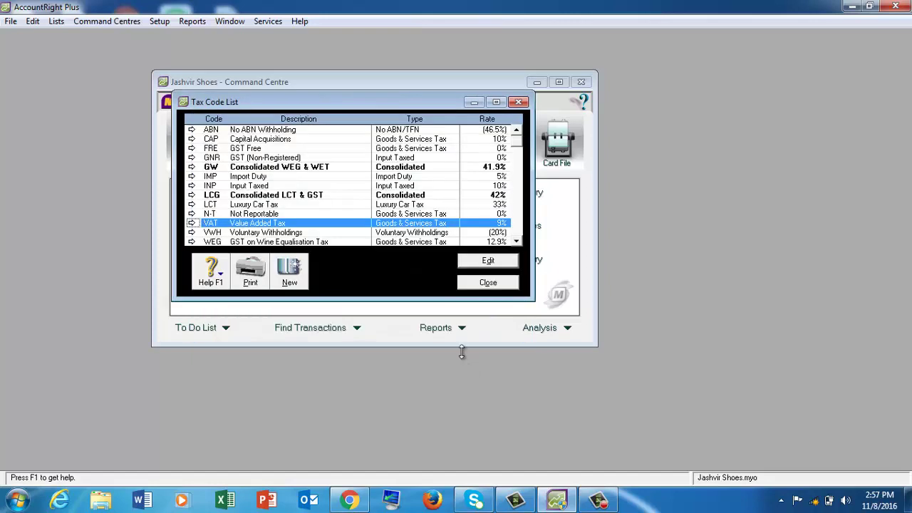
left_click(492, 287)
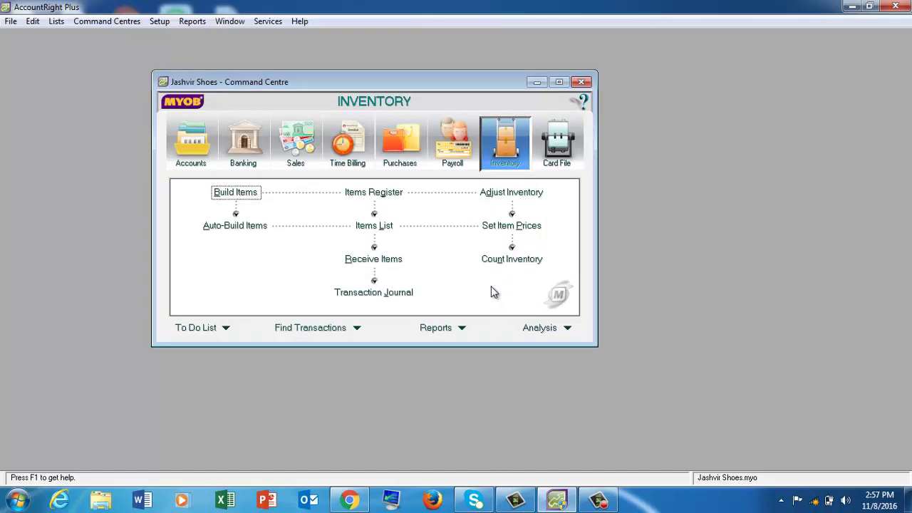
- Review the customer cards and the supplier cards in the cards list, then close it
left_click(562, 154)
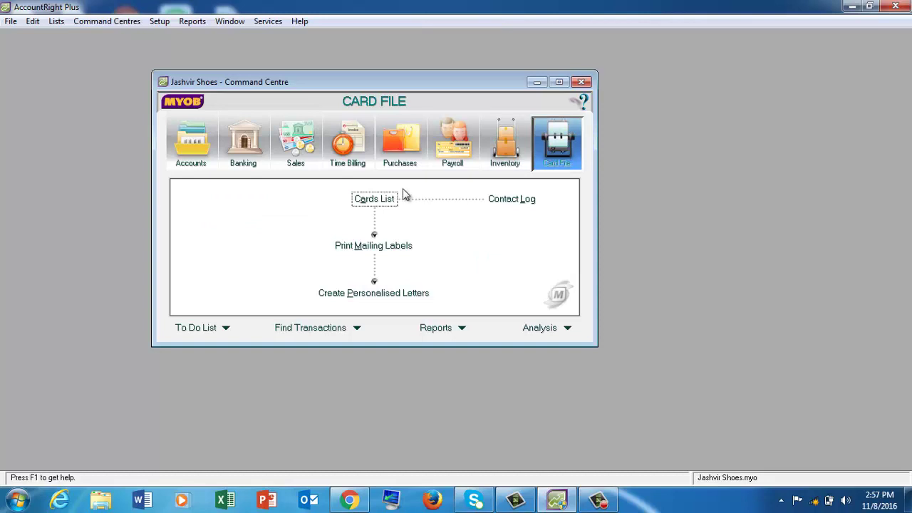
left_click(377, 200)
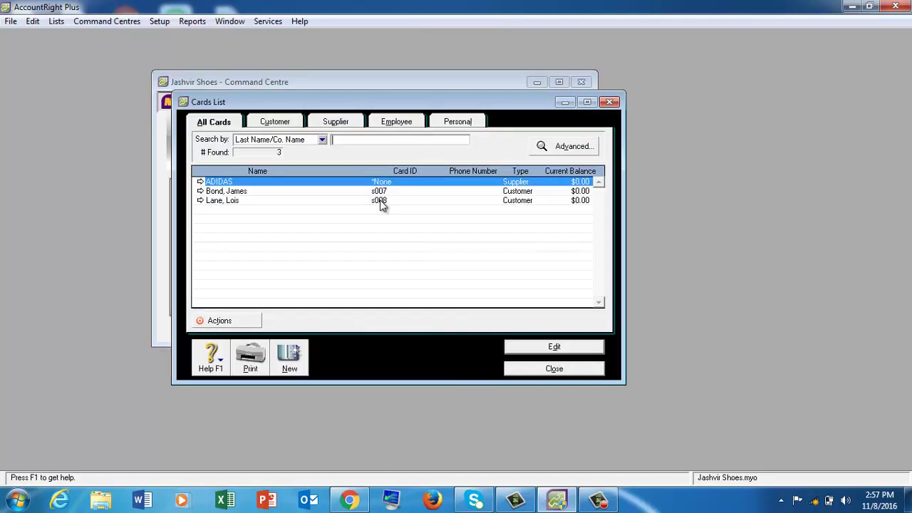
left_click(288, 124)
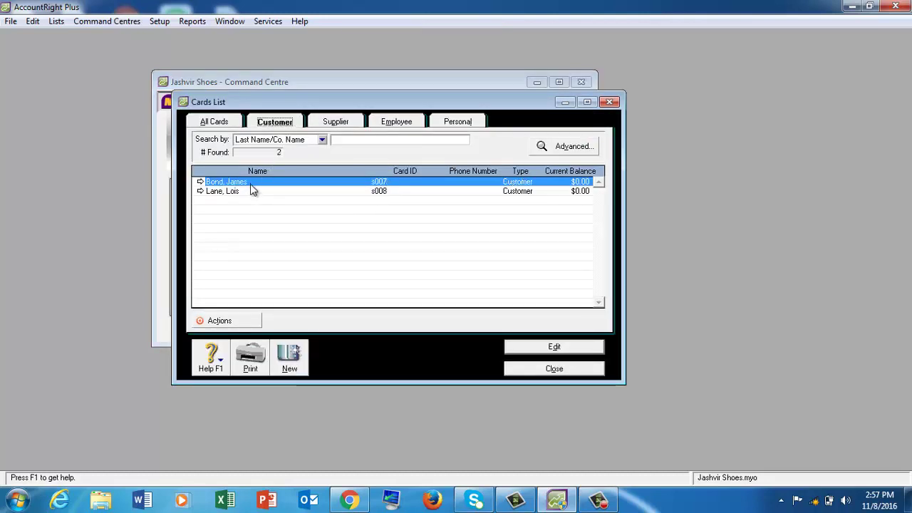
left_click(344, 124)
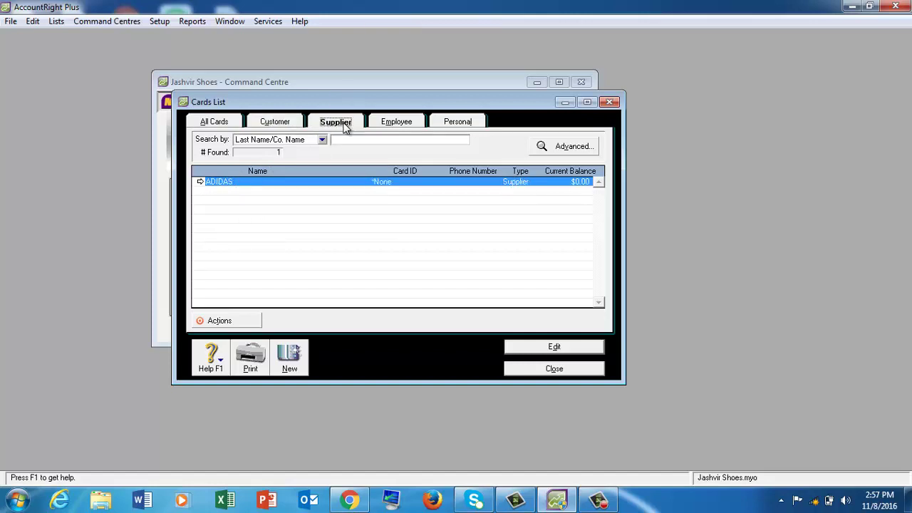
left_click(574, 368)
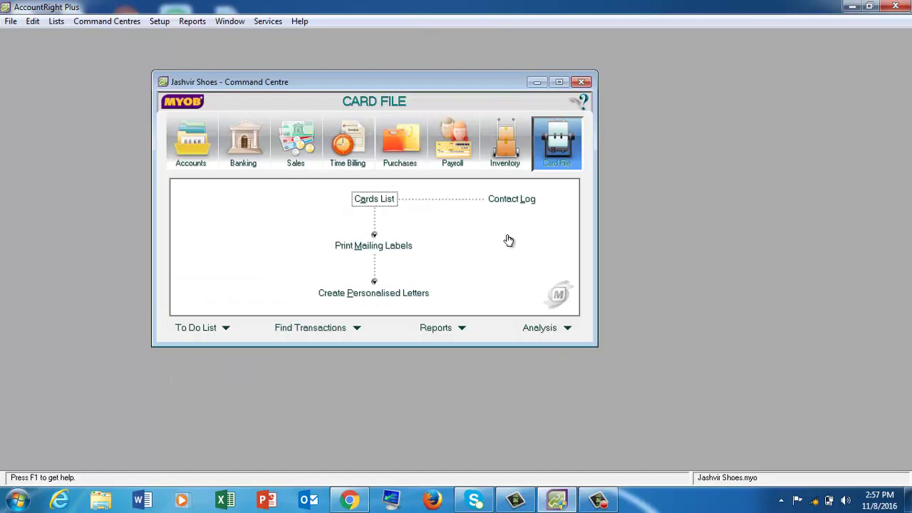
- Create a new item in the inventory items list with item number M100 and the name Mens Shoes
left_click(507, 148)
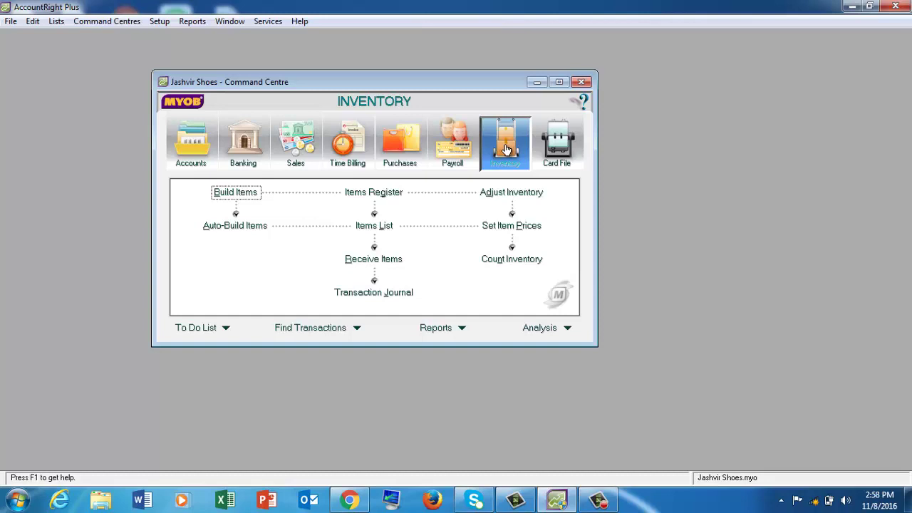
left_click(383, 225)
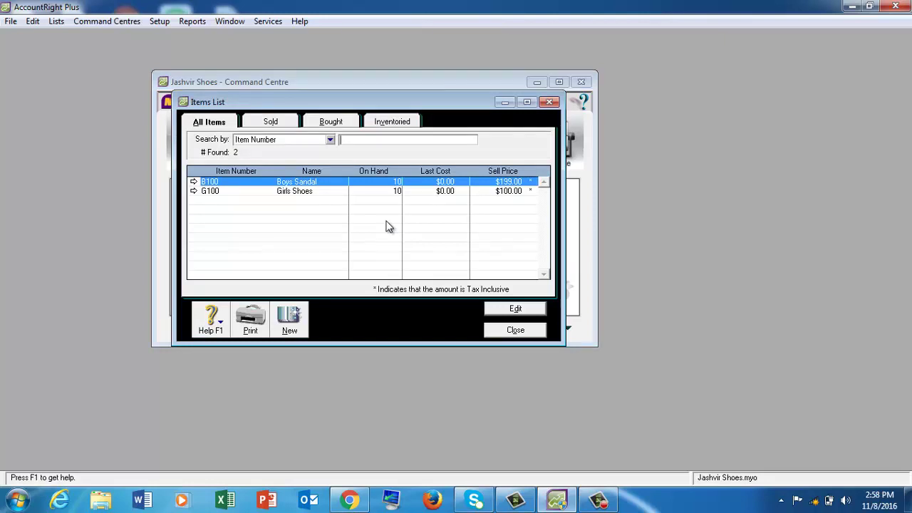
left_click(289, 320)
type("M100")
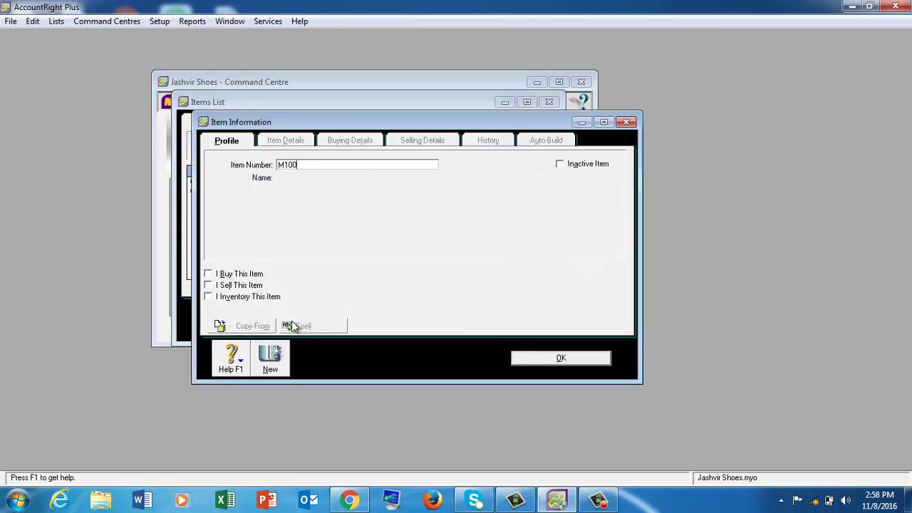
key("Tab")
type("Me n")
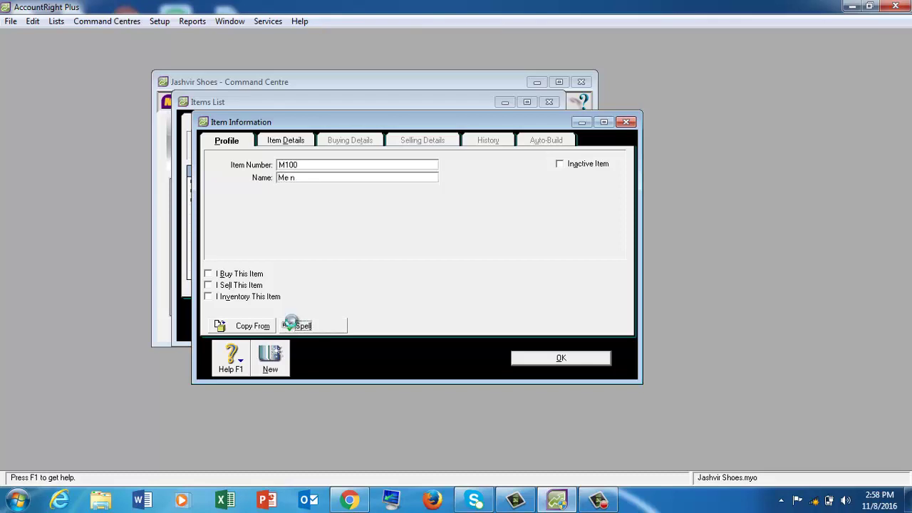
left_click(295, 327)
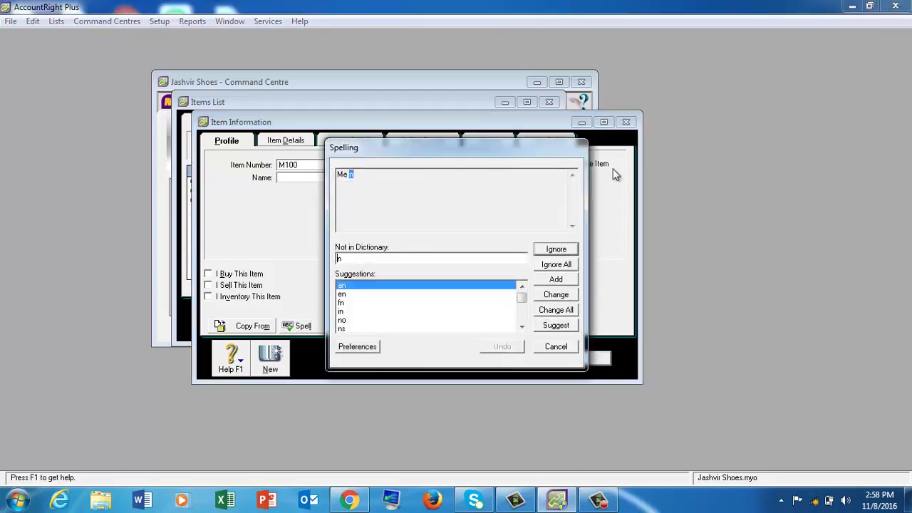
left_click(557, 348)
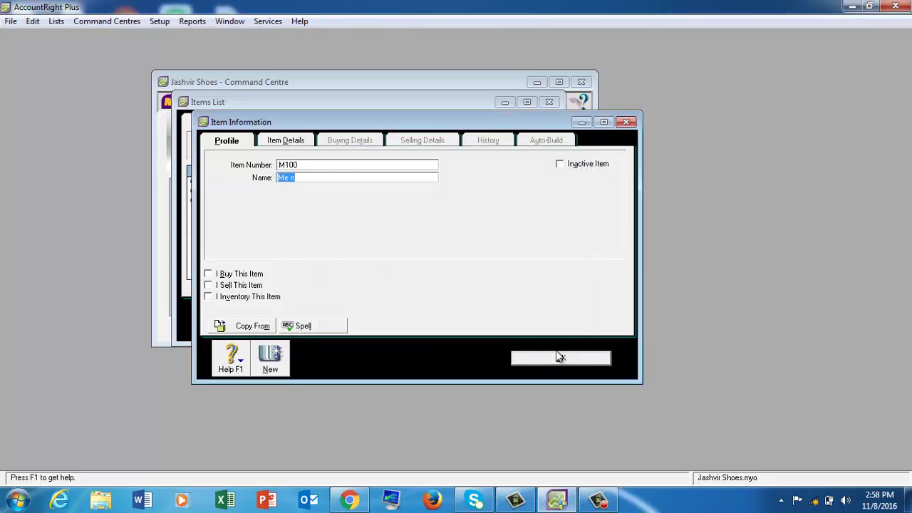
type("Mens Shoes")
- Mark item M100 as bought, sold and inventoried
left_click(246, 274)
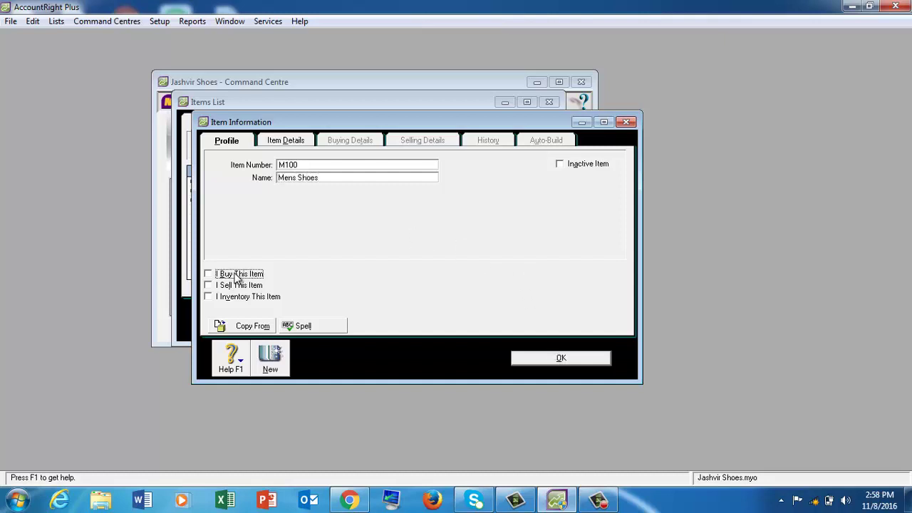
left_click(241, 285)
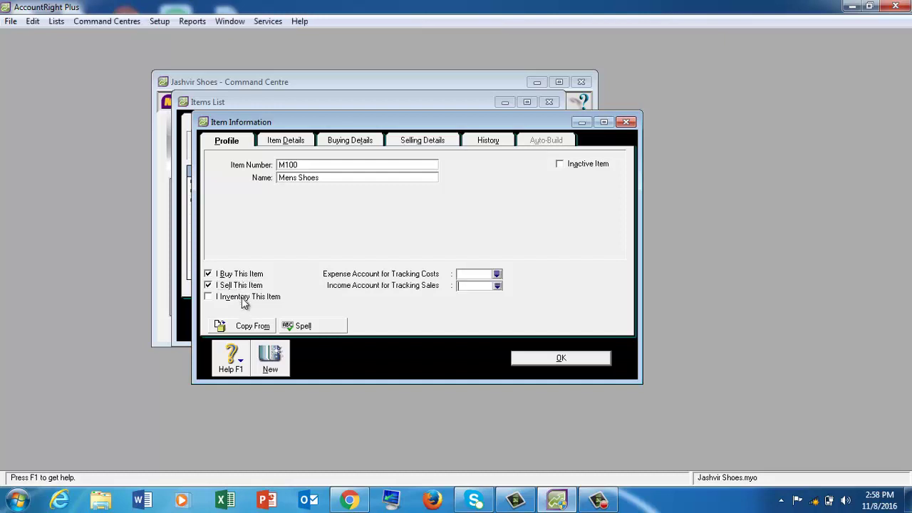
left_click(243, 300)
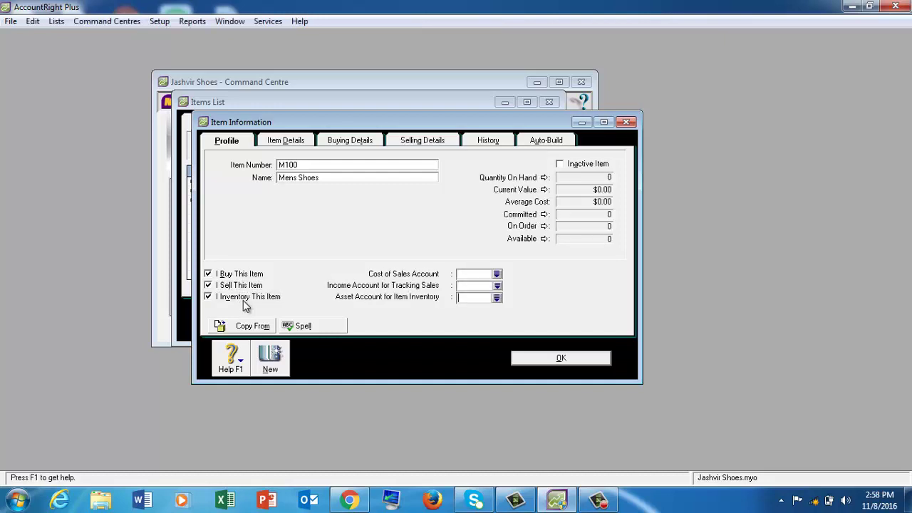
- Assign cost of sales account 5-1100 Shoe Purchases, income account 4-1100 Shoe Sales and asset account 1-1300 Merchandise Inventory to the item
left_click(497, 274)
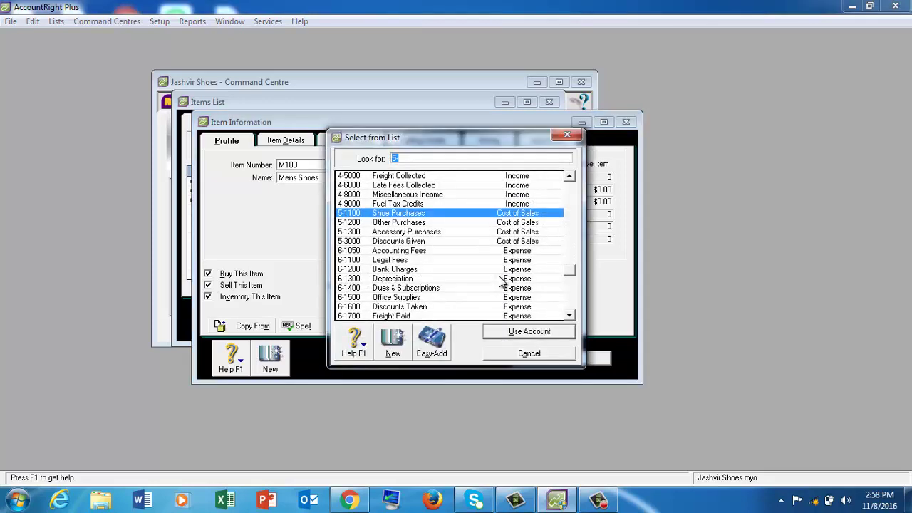
double_click(421, 213)
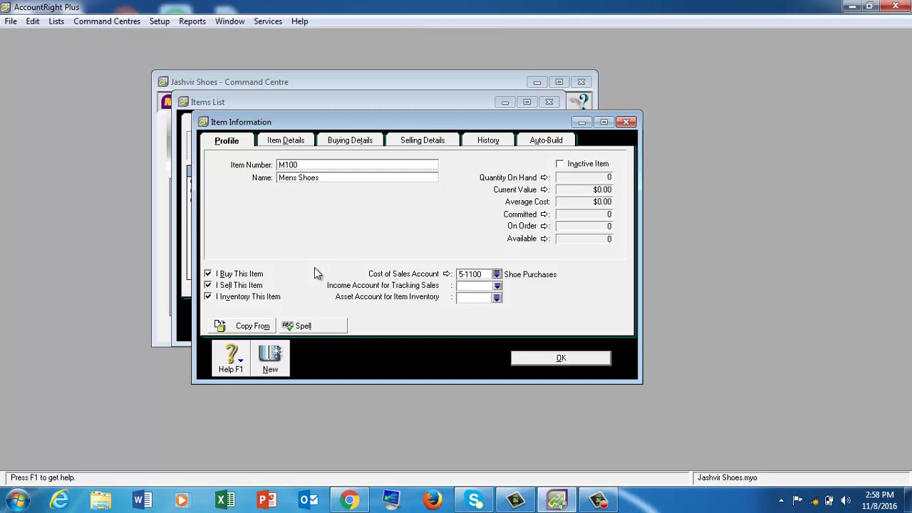
left_click(496, 286)
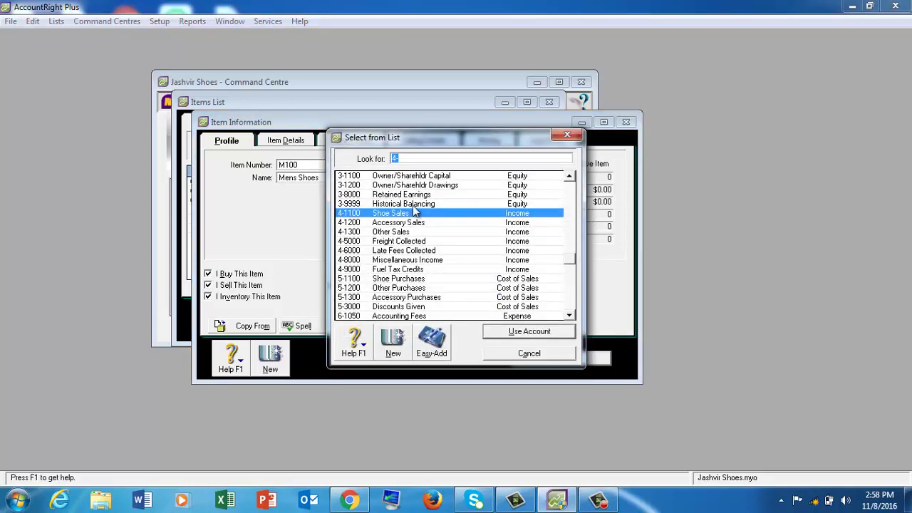
double_click(407, 214)
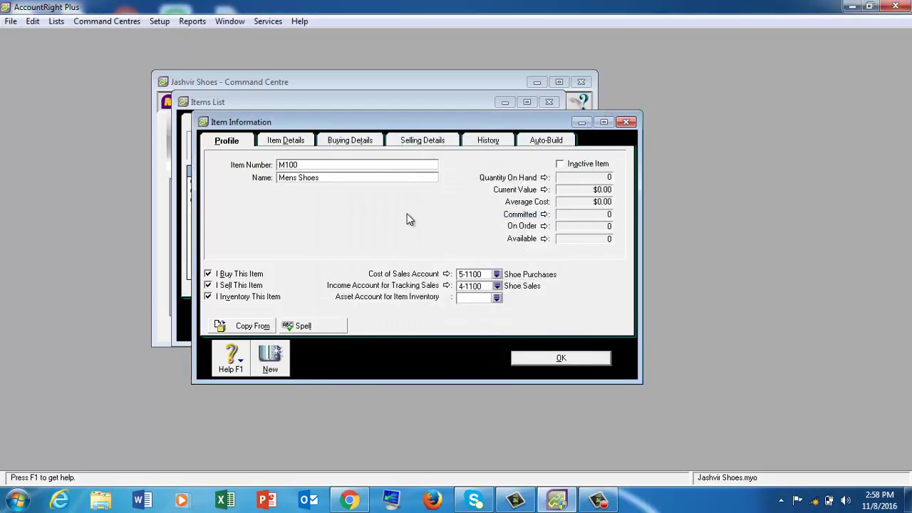
left_click(496, 297)
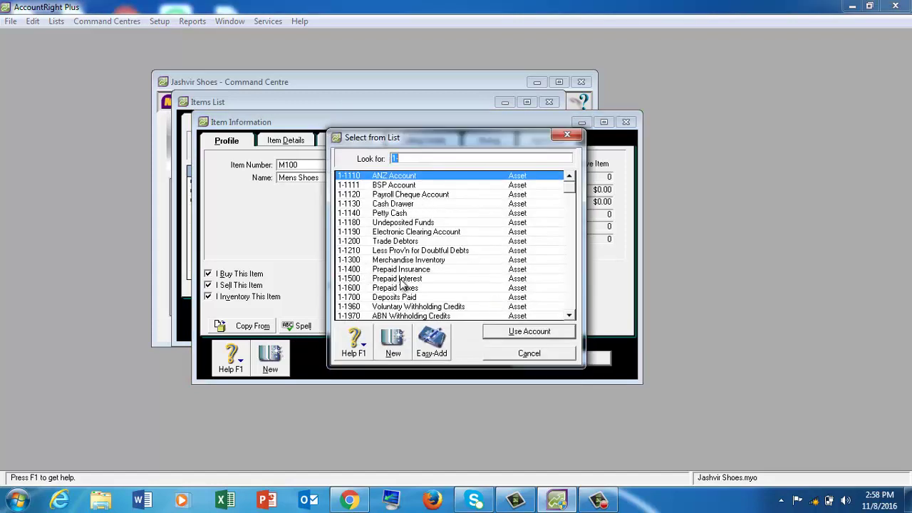
double_click(421, 262)
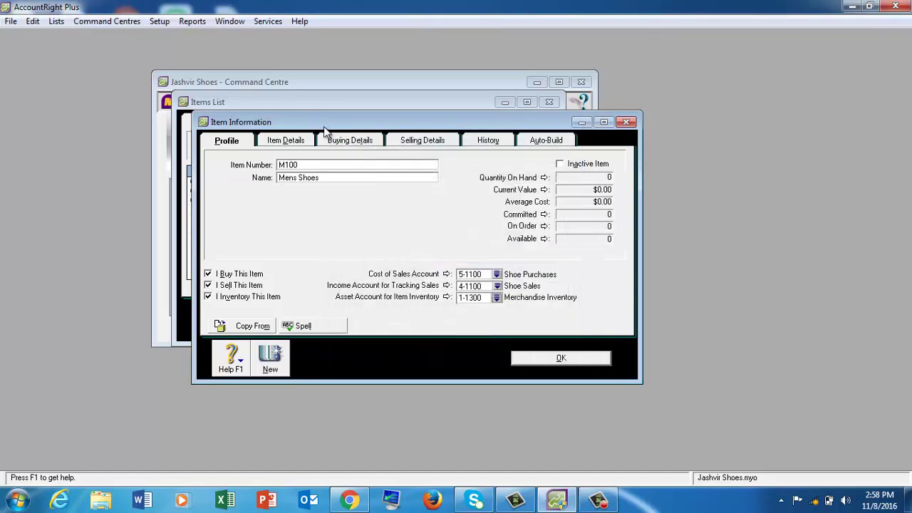
- Set the tax code when bought to VAT in the item's buying details
left_click(353, 139)
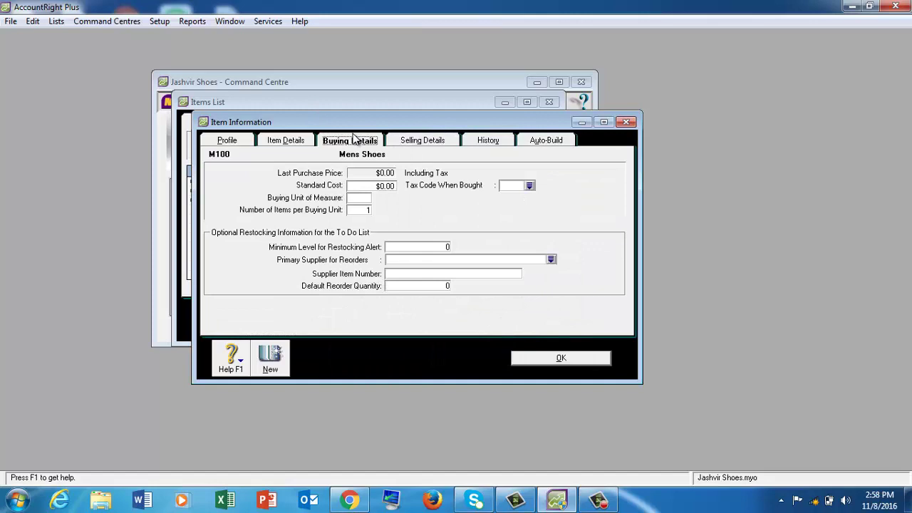
left_click(528, 185)
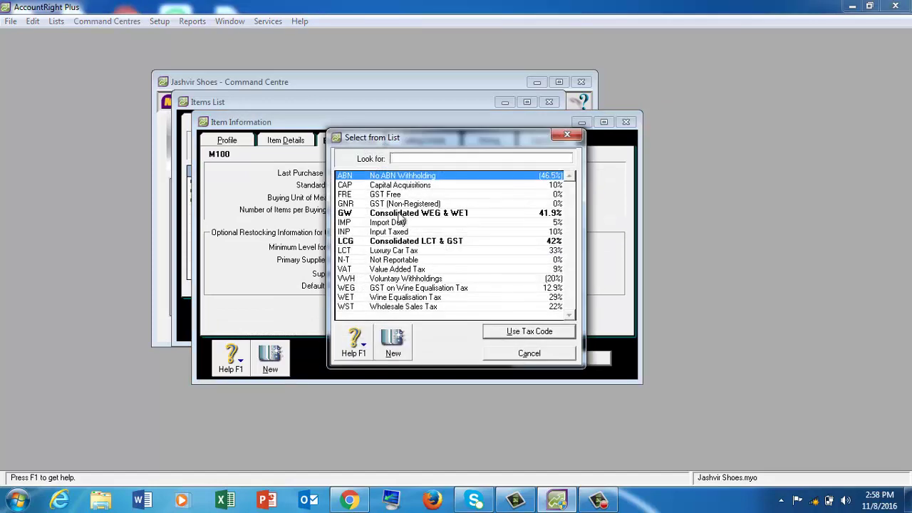
double_click(384, 270)
- Set the tax code when sold to VAT in the selling details and make the prices tax inclusive
left_click(424, 143)
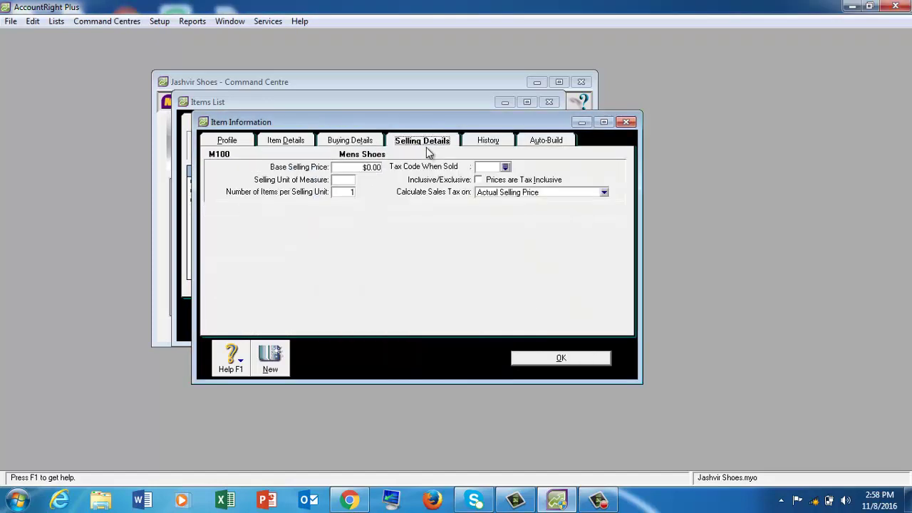
left_click(505, 167)
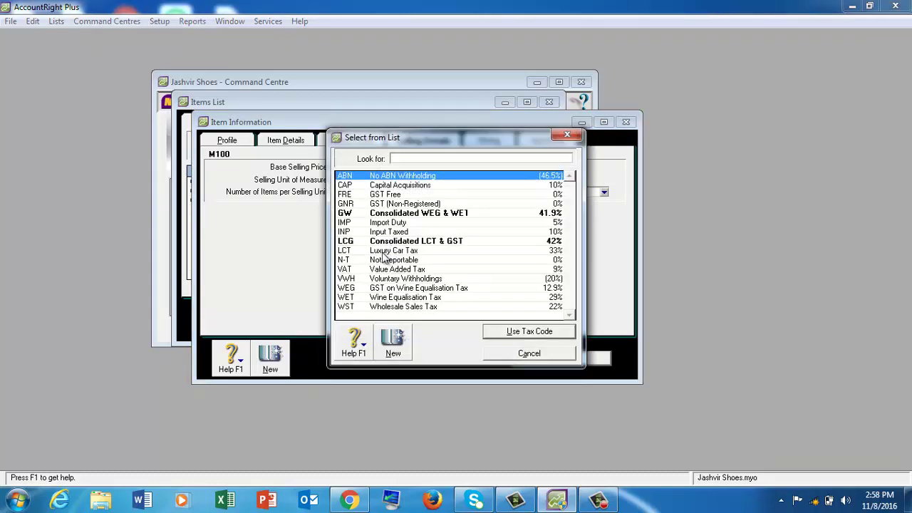
double_click(384, 271)
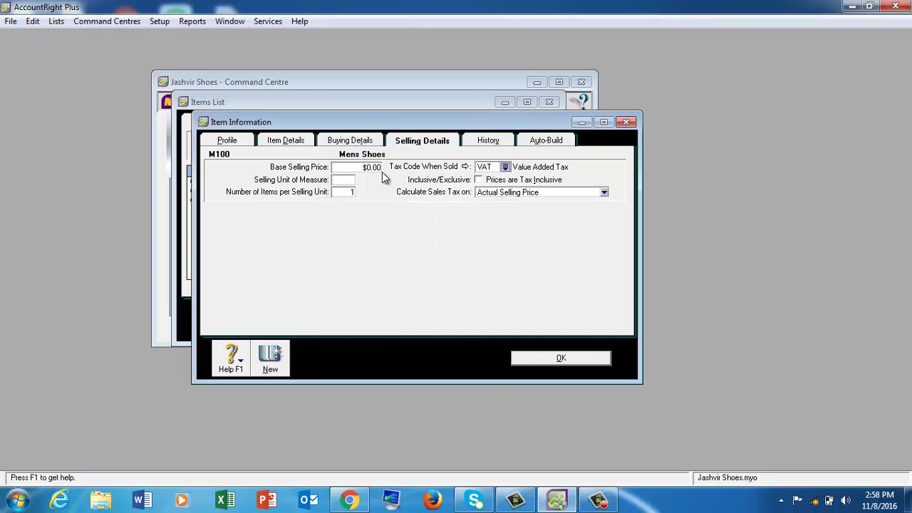
left_click(509, 184)
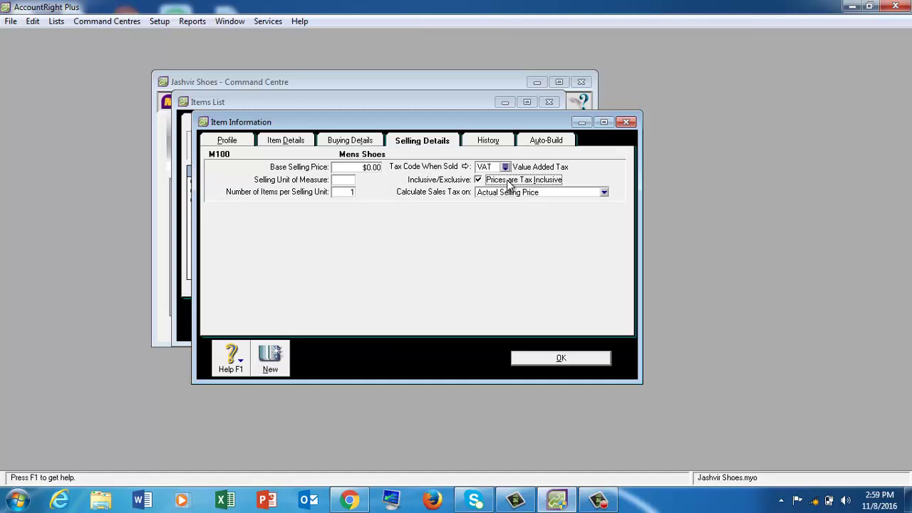
- Set the item's base selling price to $200, then save it with the name corrected to Men's Shoes
left_click(366, 171)
type("200")
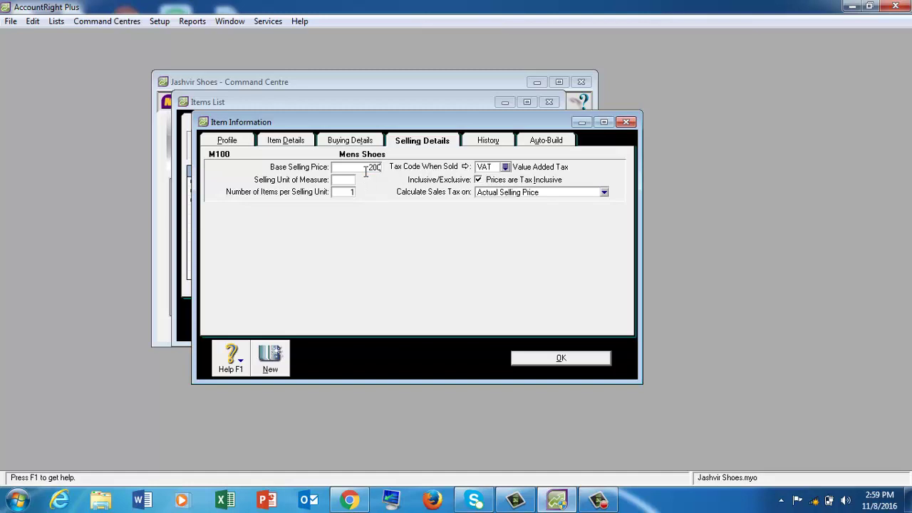
key("Tab")
left_click(559, 359)
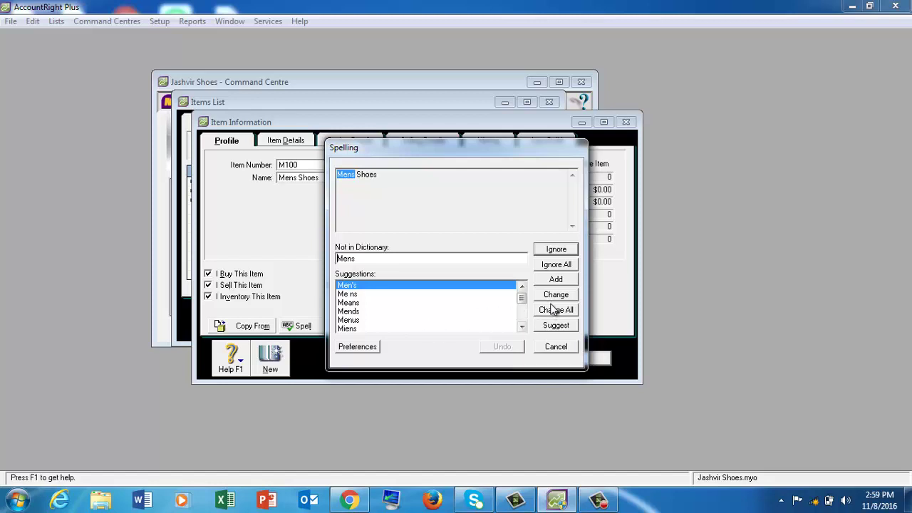
left_click(560, 308)
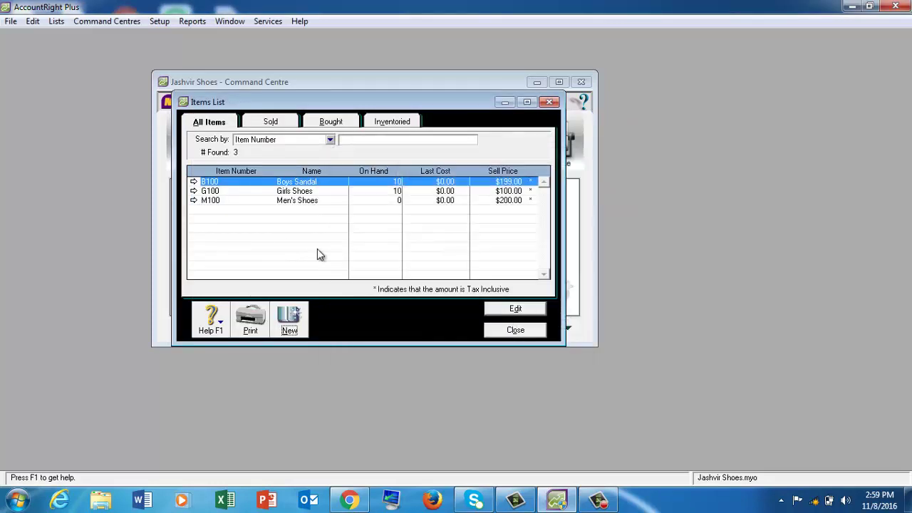
left_click(302, 202)
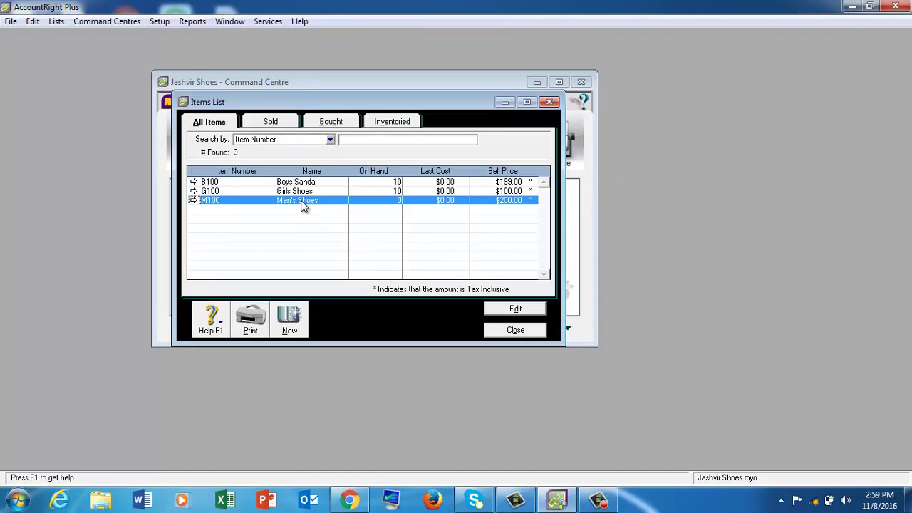
left_click(531, 332)
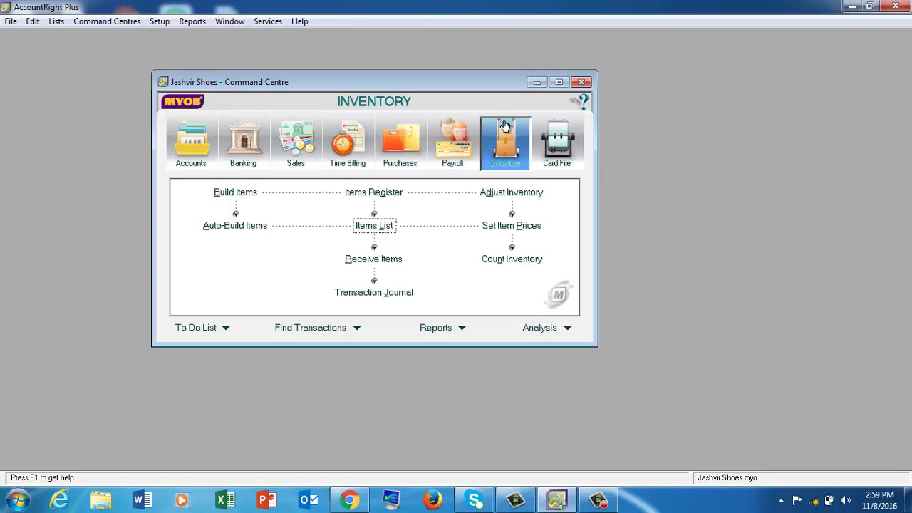
- Enter a counted quantity of 10 for item M100 in the inventory count and start the inventory adjustment
left_click(505, 261)
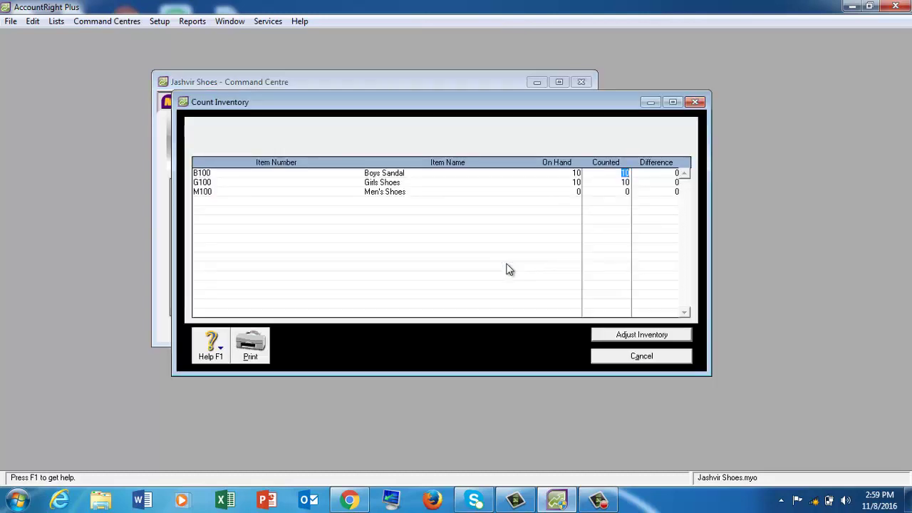
left_click(614, 191)
type("10")
left_click(661, 337)
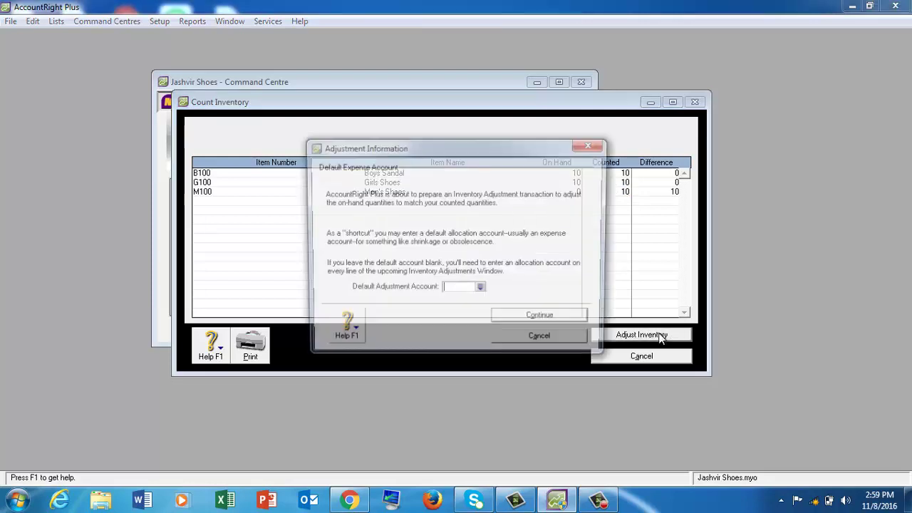
- Set the default adjustment account to 1-1300 Merchandise Inventory and continue to the inventory adjustment entry
left_click(482, 290)
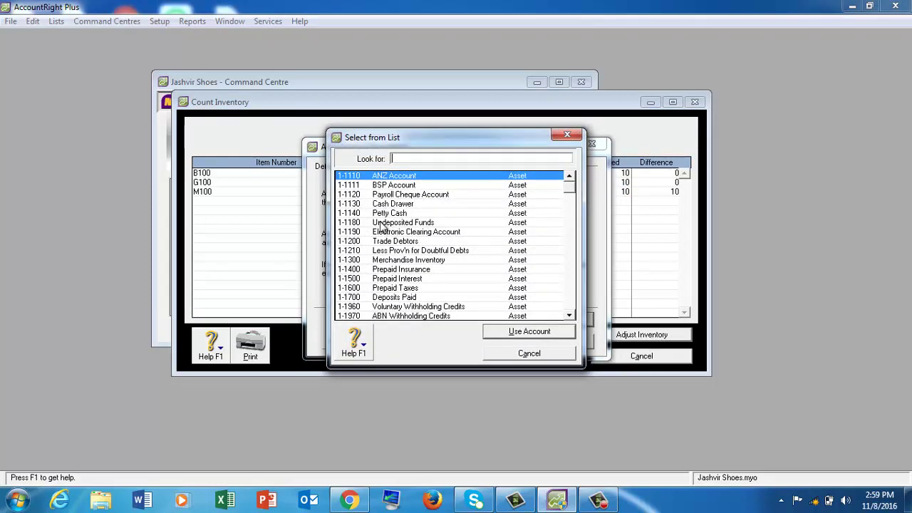
double_click(416, 261)
left_click(533, 323)
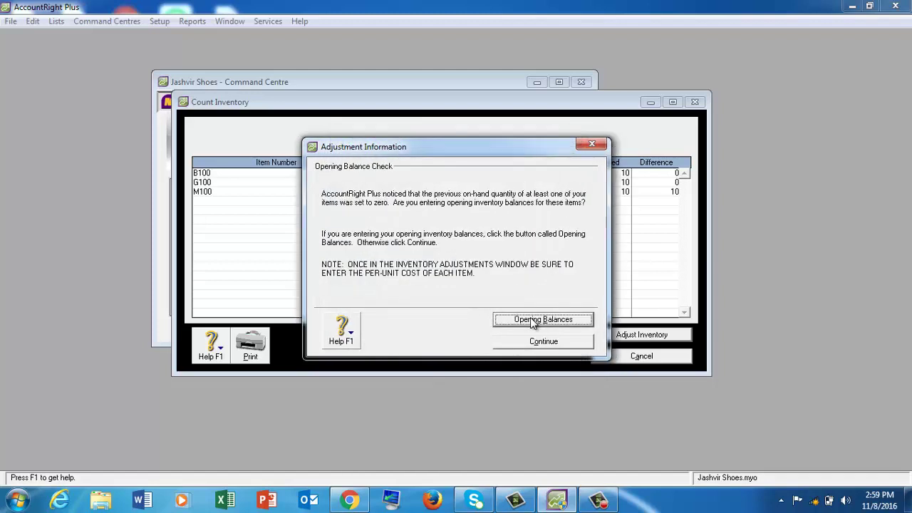
left_click(533, 336)
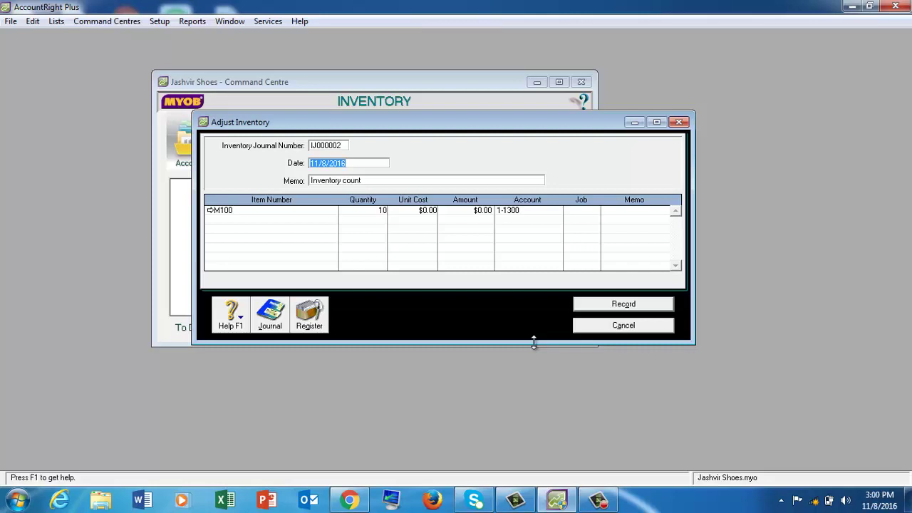
- Set the inventory adjustment's date to 1/1/2016
key("space")
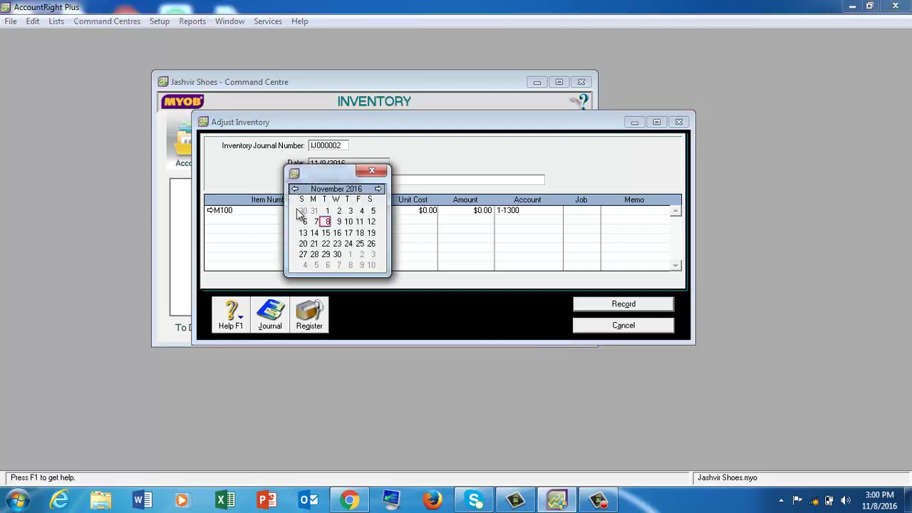
left_click(295, 189)
left_click(295, 190)
left_click(295, 190)
left_click(295, 190)
left_click(295, 190)
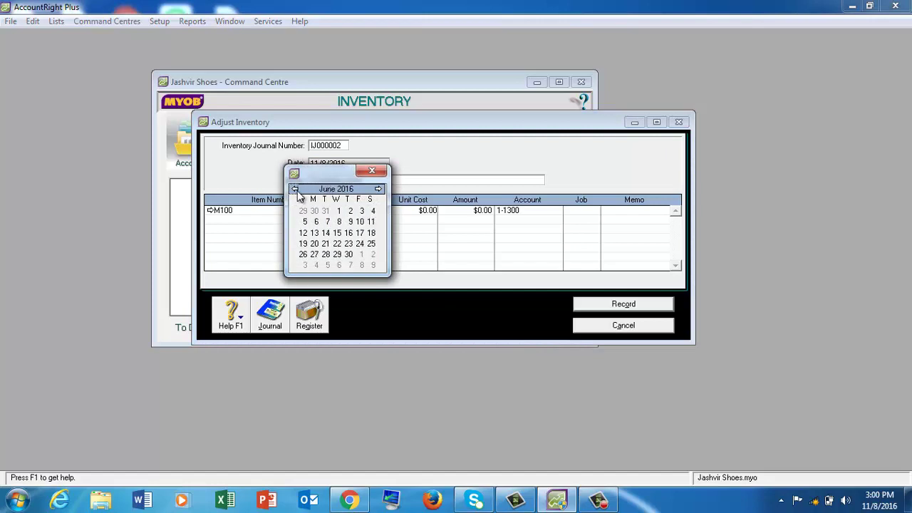
left_click(295, 190)
left_click(295, 189)
left_click(295, 189)
left_click(295, 190)
left_click(295, 189)
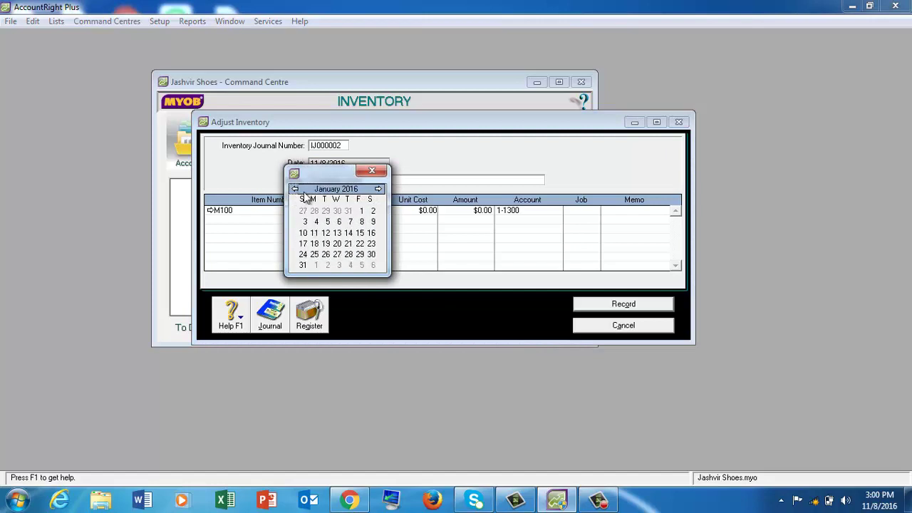
left_click(362, 212)
- Replace the inventory adjustment's memo with Opening Stock
left_click(382, 180)
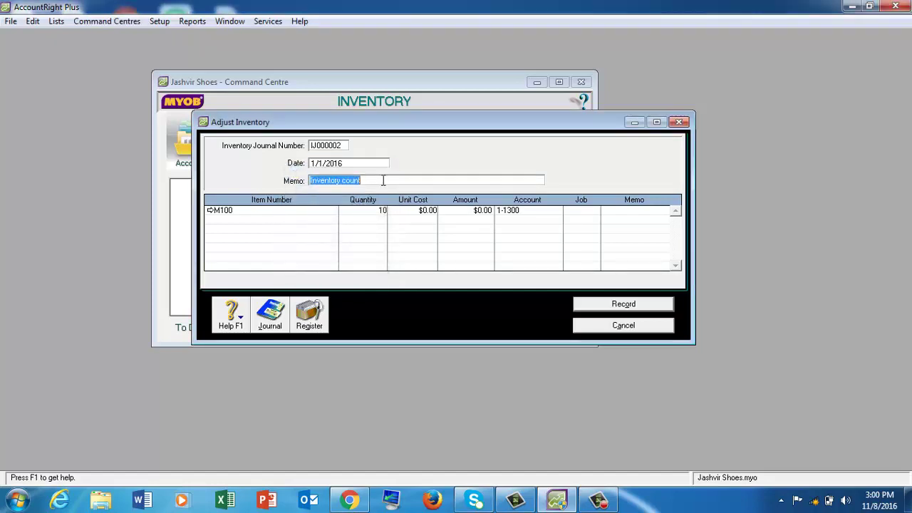
type("Openin")
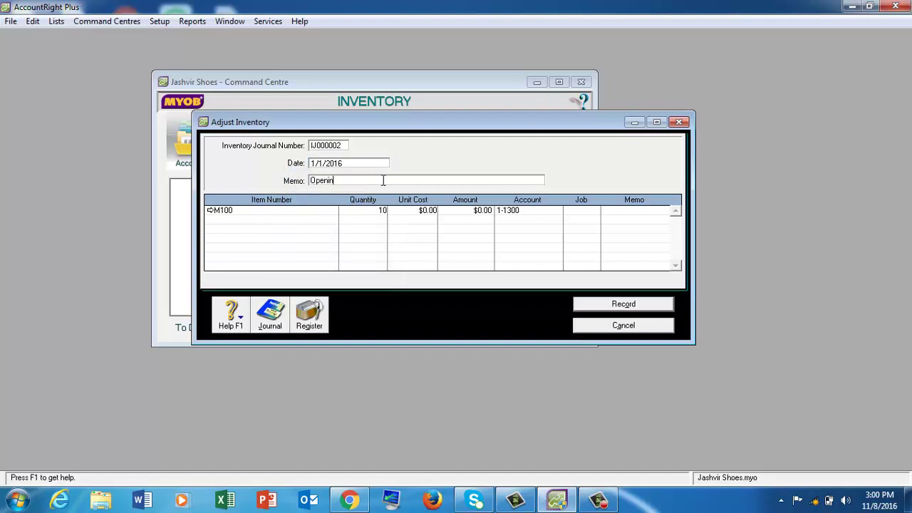
type("g Stock")
- Set the unit cost of item M100 to $50 and record the inventory adjustment
left_click(423, 209)
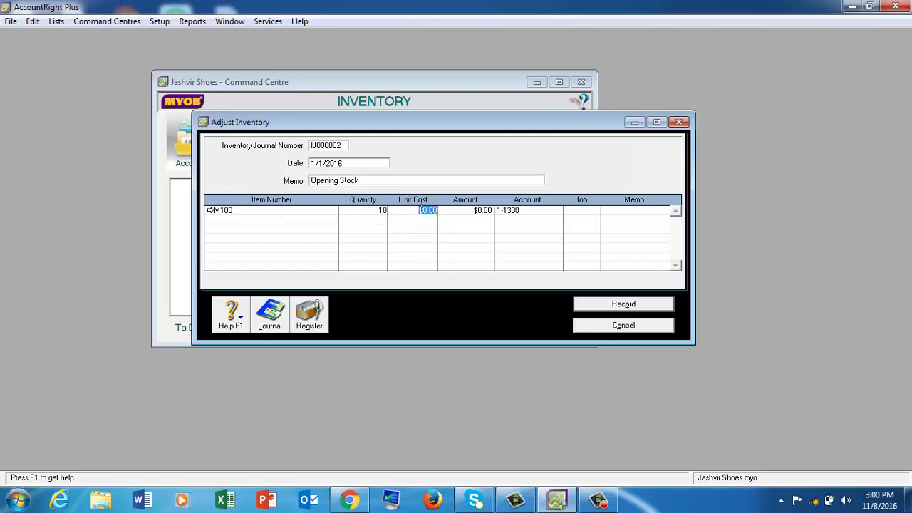
type("50")
key("Tab")
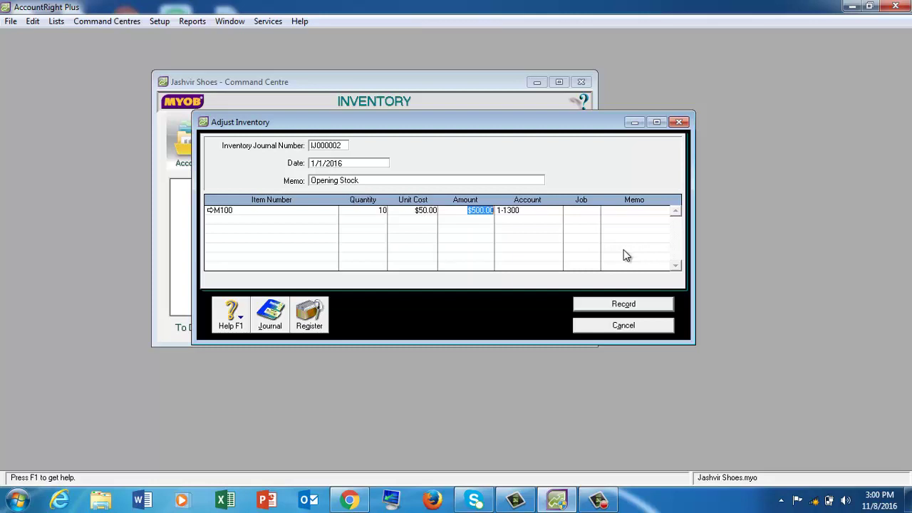
left_click(618, 305)
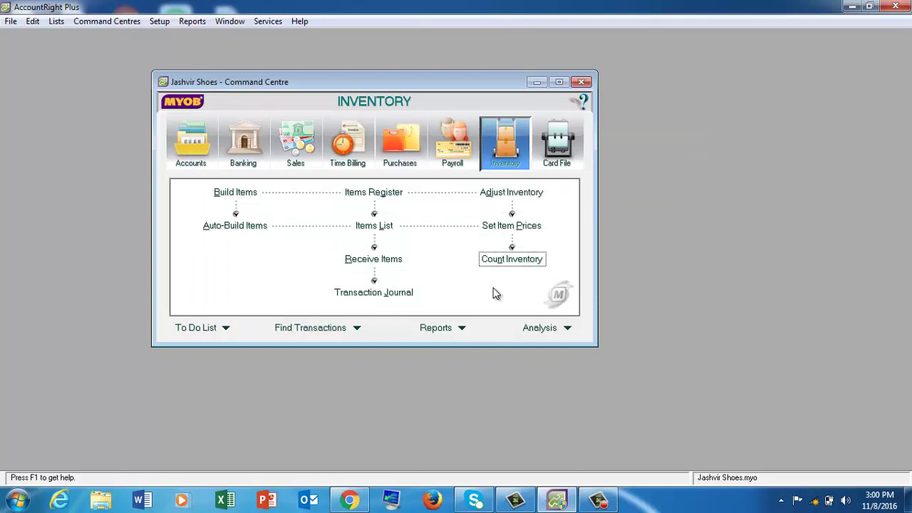
- Check the on-hand quantities in the items list and review the asset, liability, equity, income and expense accounts in the accounts list
left_click(384, 227)
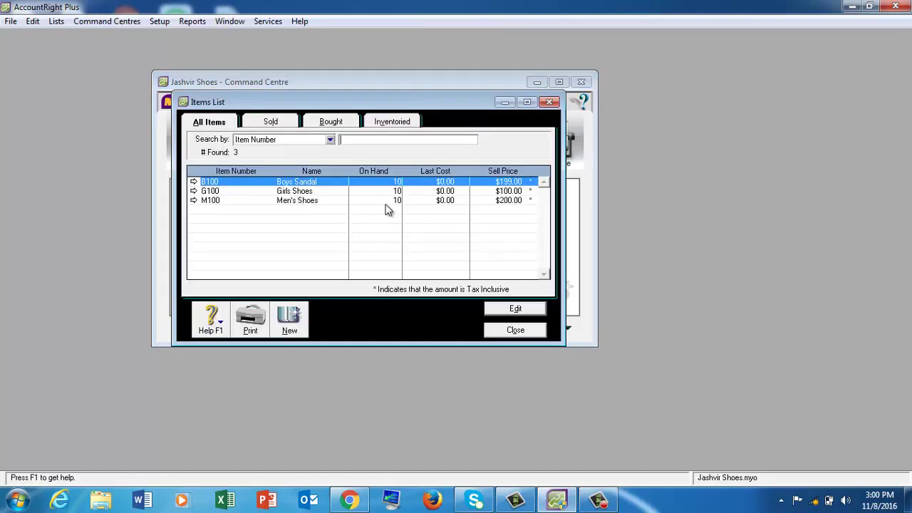
left_click(537, 335)
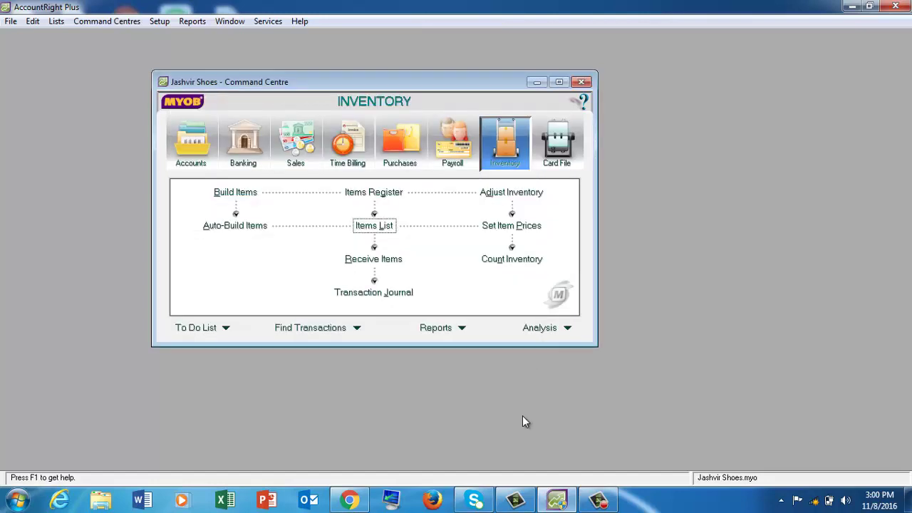
left_click(191, 137)
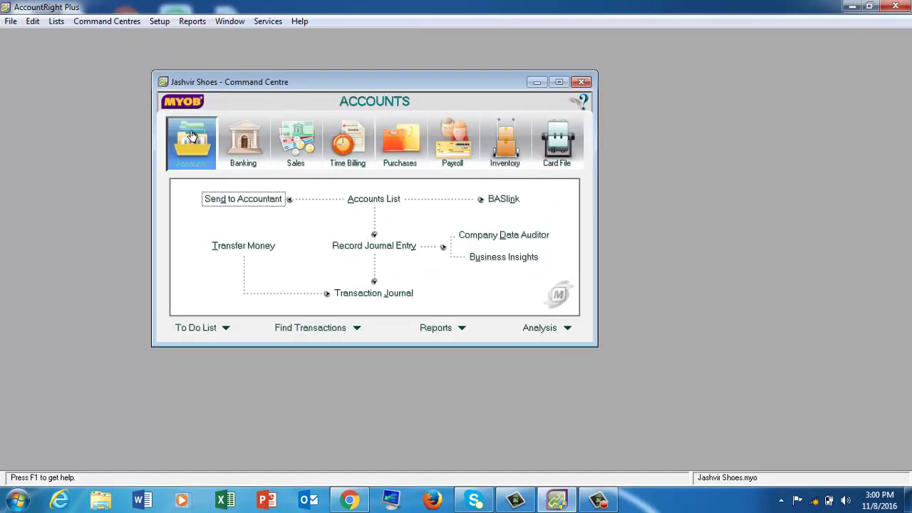
left_click(369, 200)
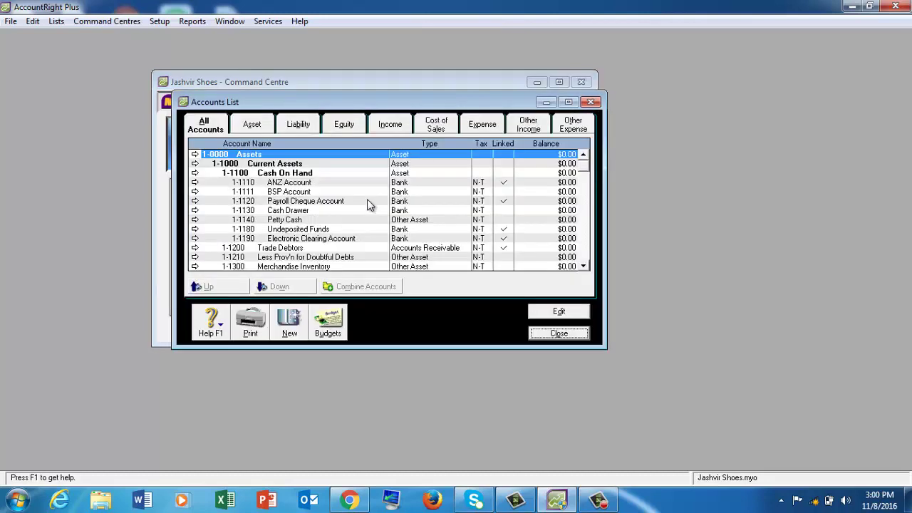
left_click(263, 126)
left_click(307, 132)
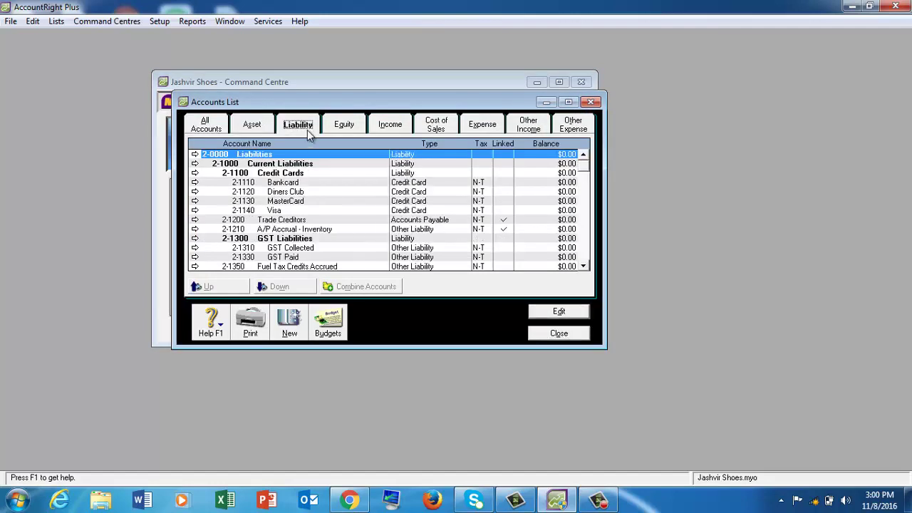
left_click(354, 133)
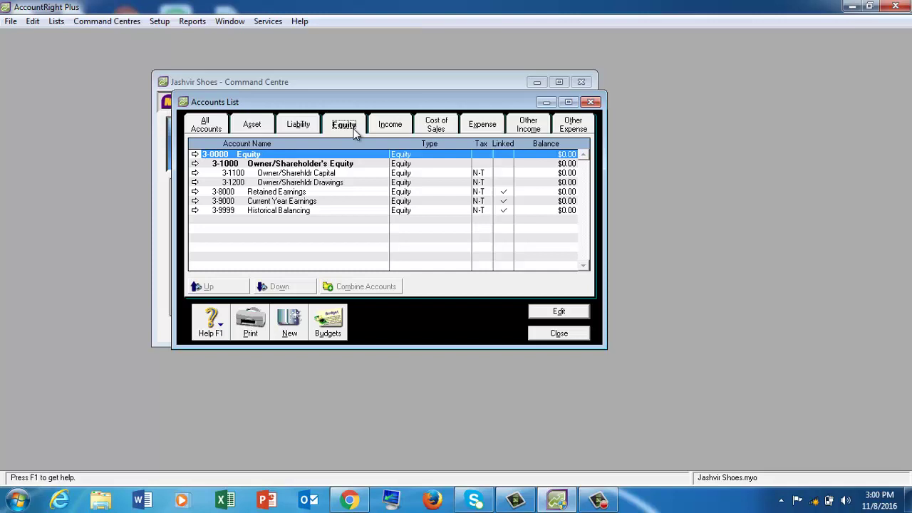
left_click(399, 129)
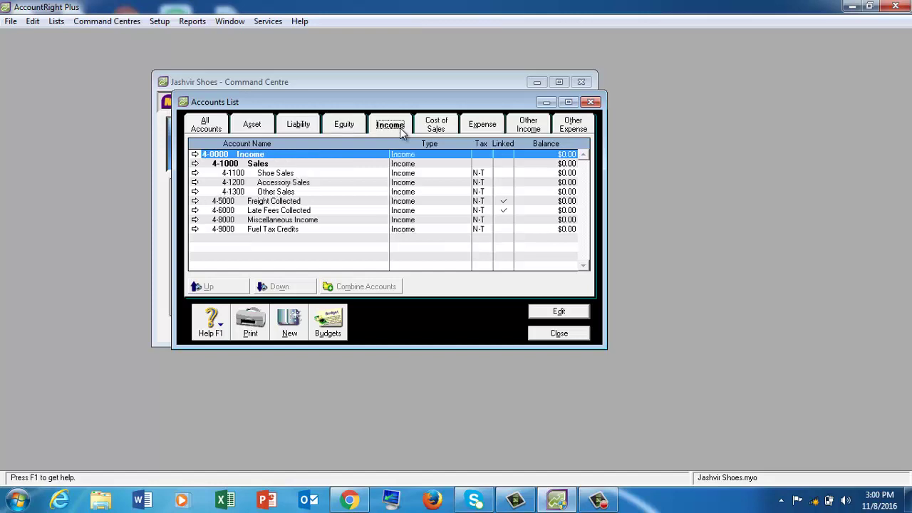
left_click(479, 127)
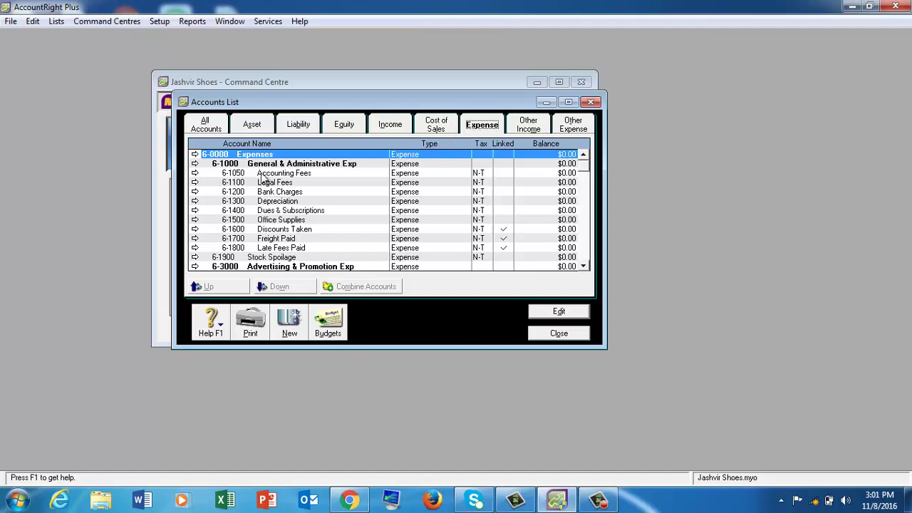
left_click(263, 127)
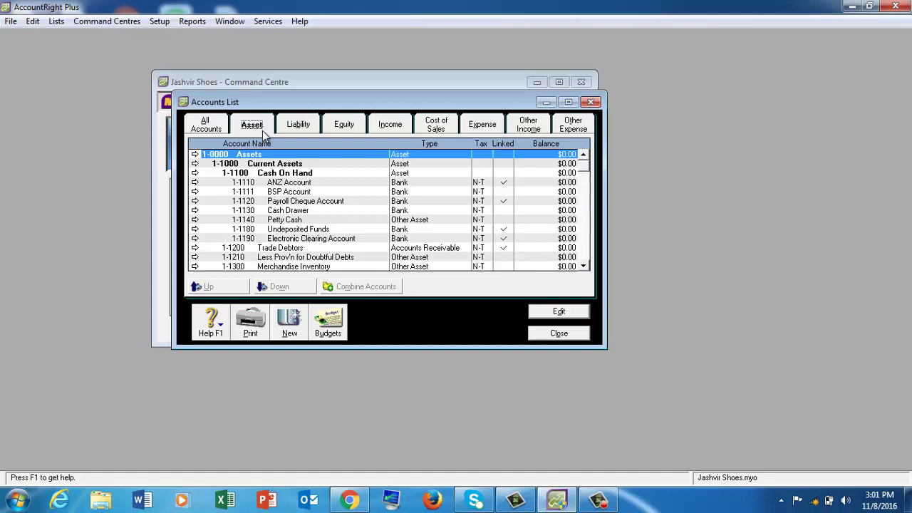
left_click(282, 175)
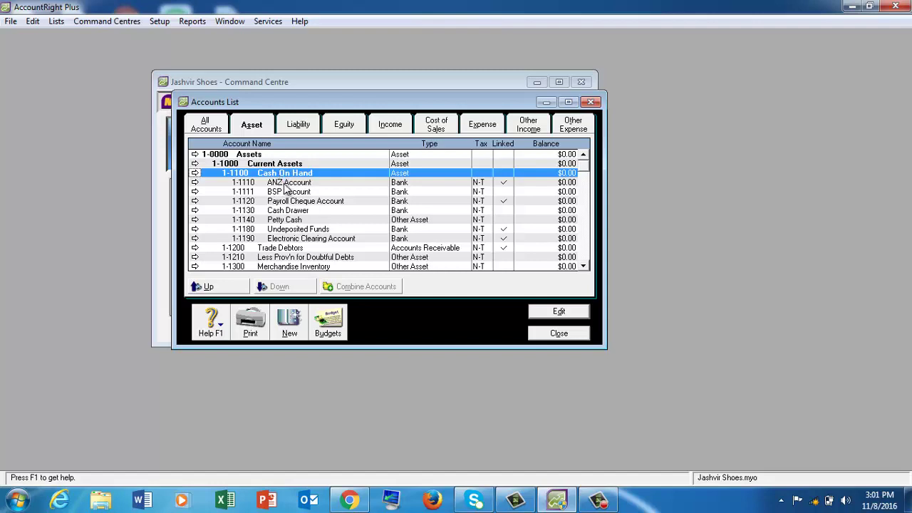
left_click(285, 184)
left_click(290, 192)
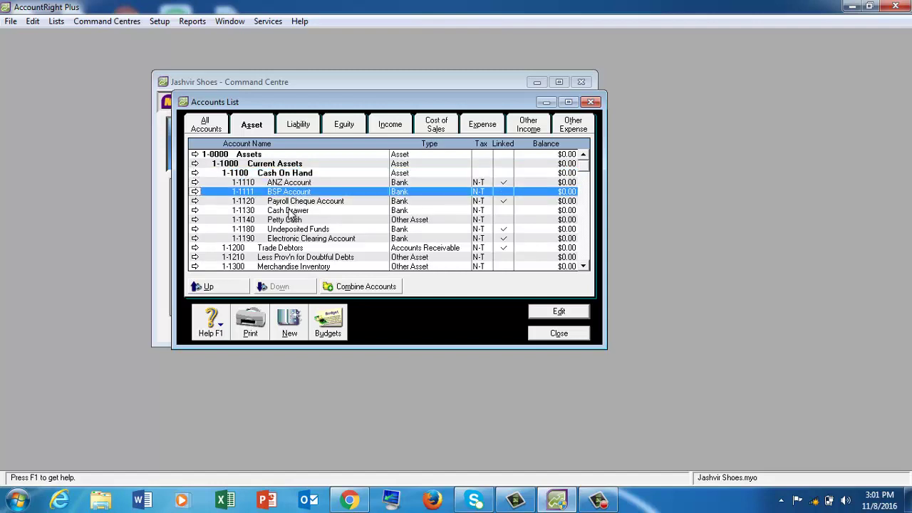
left_click(556, 335)
left_click(597, 500)
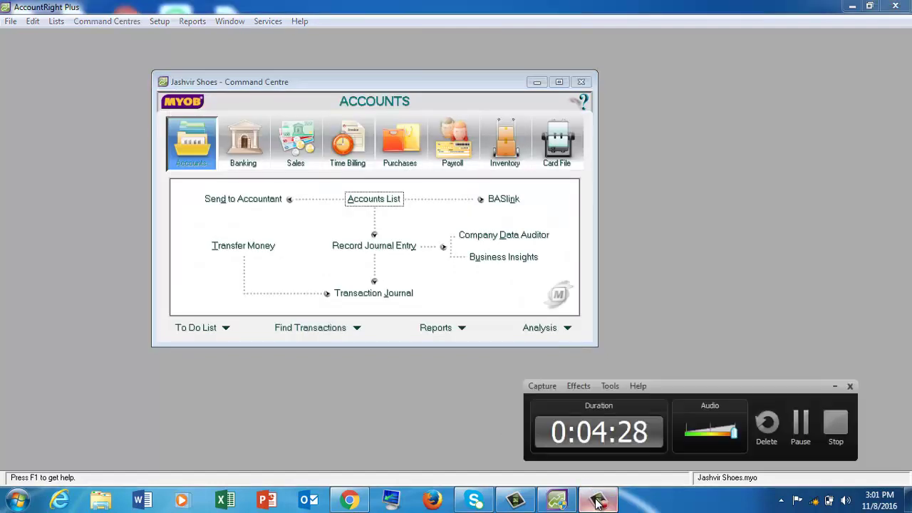